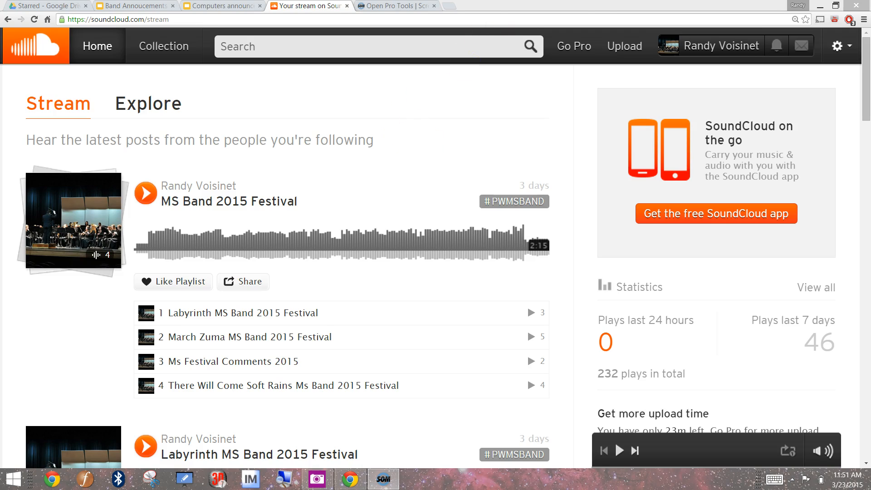
# Step: Open the account's track list and select only the "Labyrinth MS Band 2015 Festival" track
pyautogui.click(712, 48)
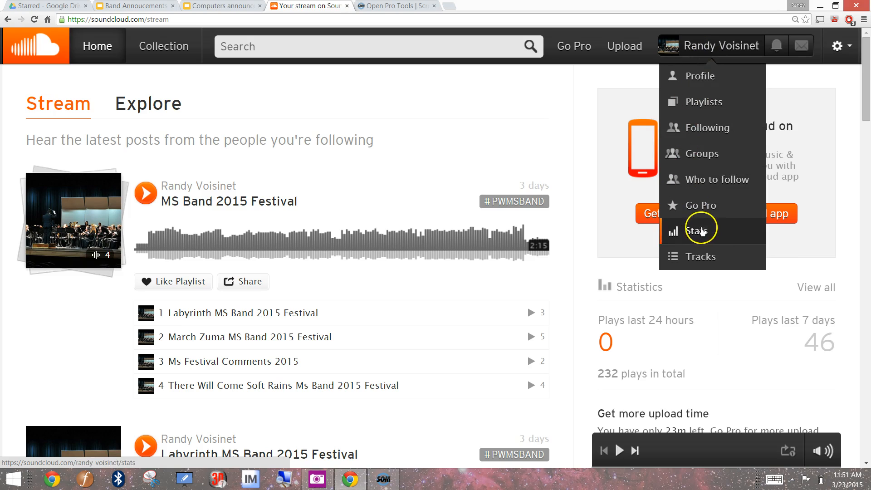
pyautogui.click(699, 258)
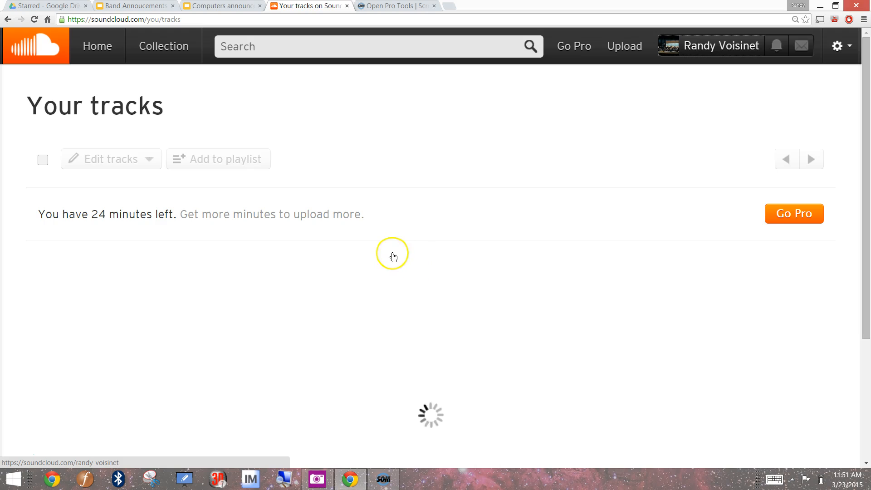
pyautogui.click(52, 271)
pyautogui.click(43, 325)
pyautogui.click(42, 326)
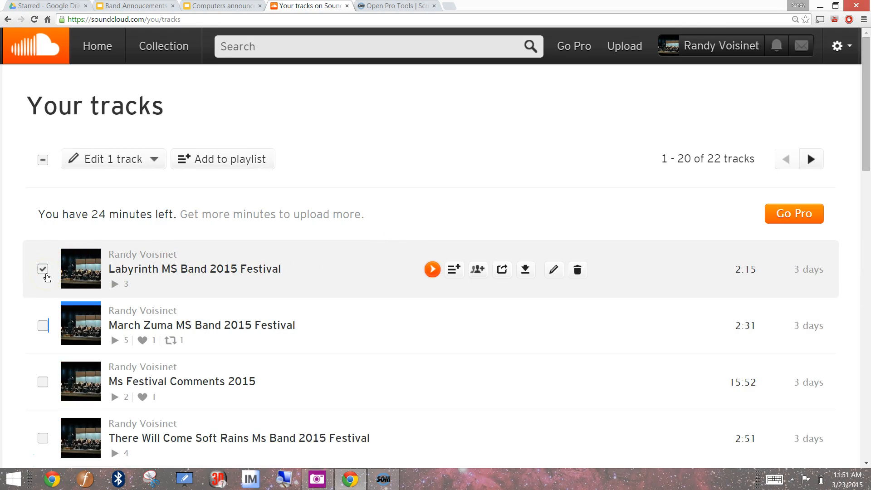
# Step: Open the selected track's permissions, make sure downloads are enabled, and save the settings
pyautogui.click(145, 162)
pyautogui.click(109, 231)
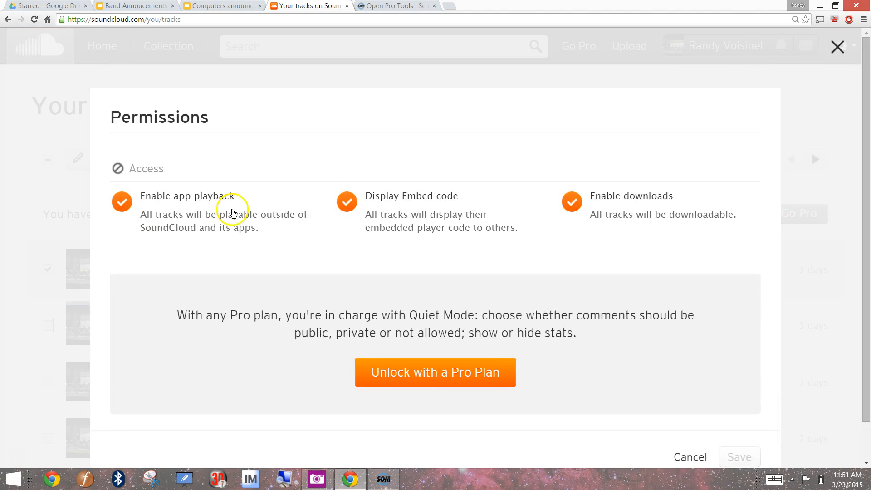
pyautogui.click(572, 216)
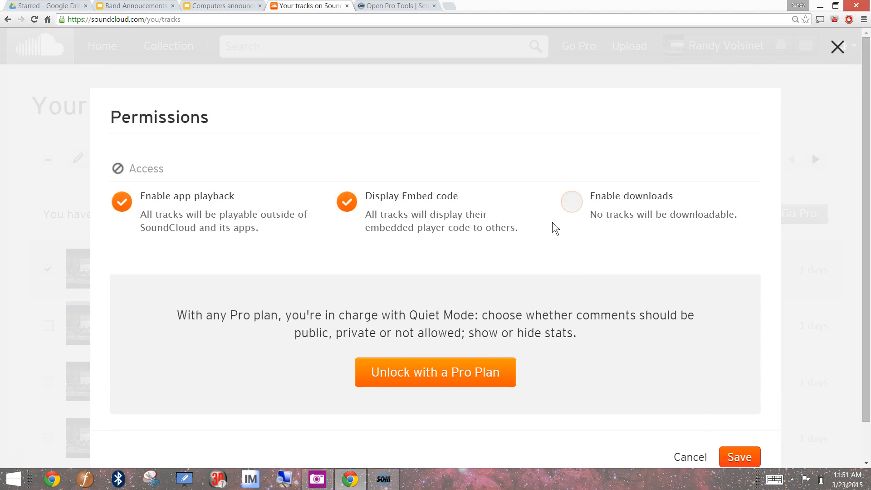
pyautogui.click(572, 203)
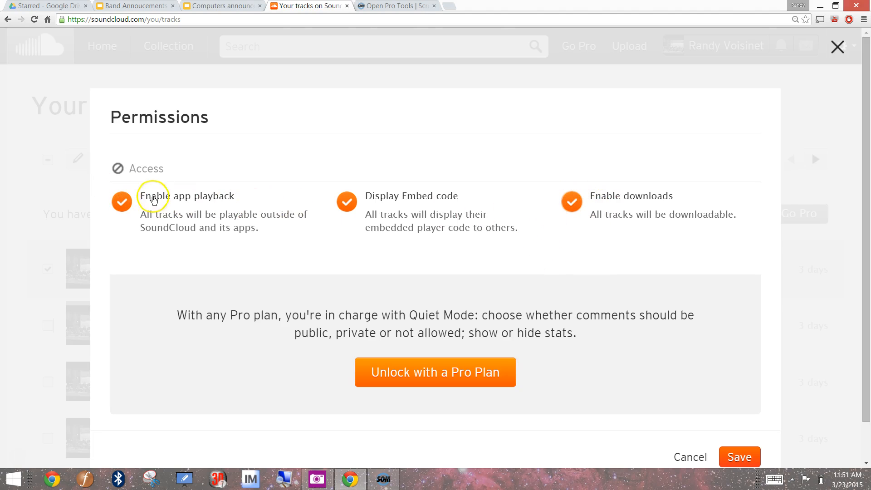
pyautogui.click(732, 462)
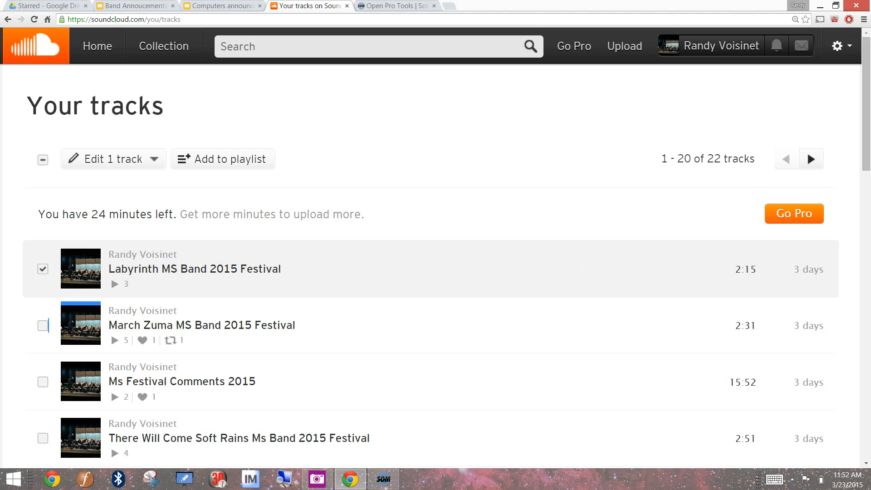
# Step: Switch to Audacity by launching it from a Windows search, and maximize its window
pyautogui.press('super')
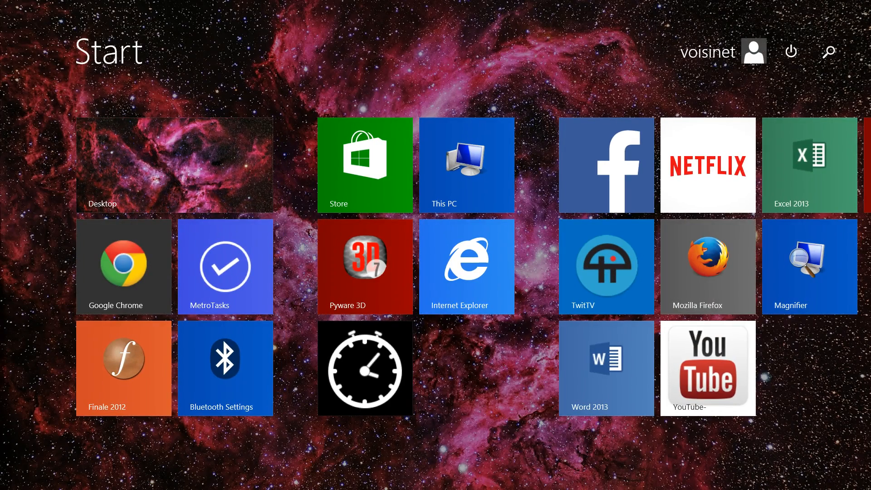
pyautogui.write('audacity')
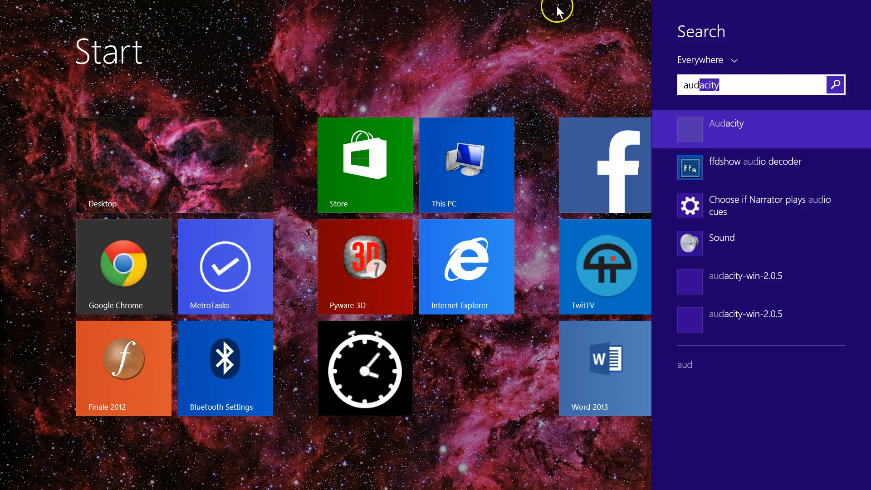
pyautogui.click(693, 139)
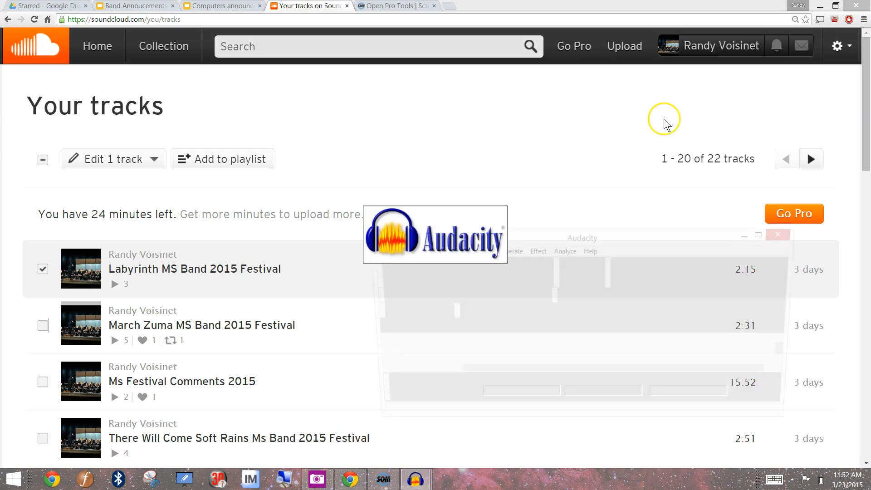
pyautogui.moveTo(590, 255); pyautogui.dragTo(477, 0)
pyautogui.click(415, 9)
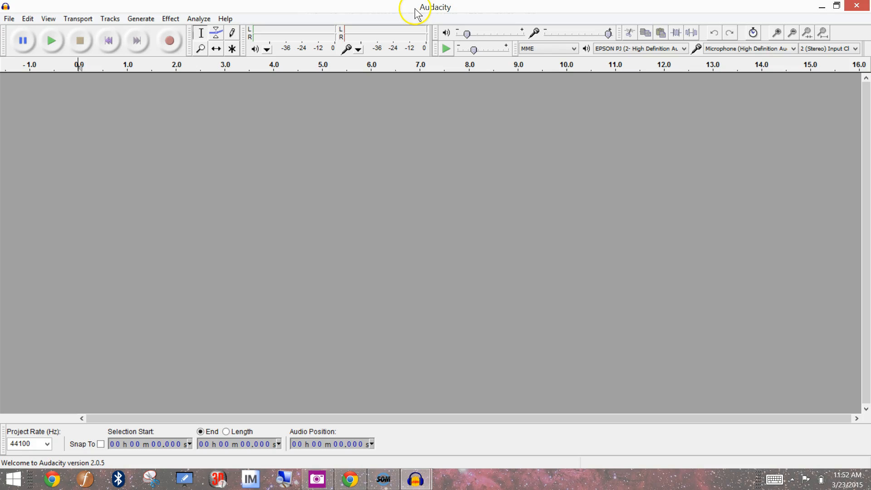
# Step: Open the "Background Npise Test" WAV file from the Desktop, making a copy of the files before editing
pyautogui.click(9, 19)
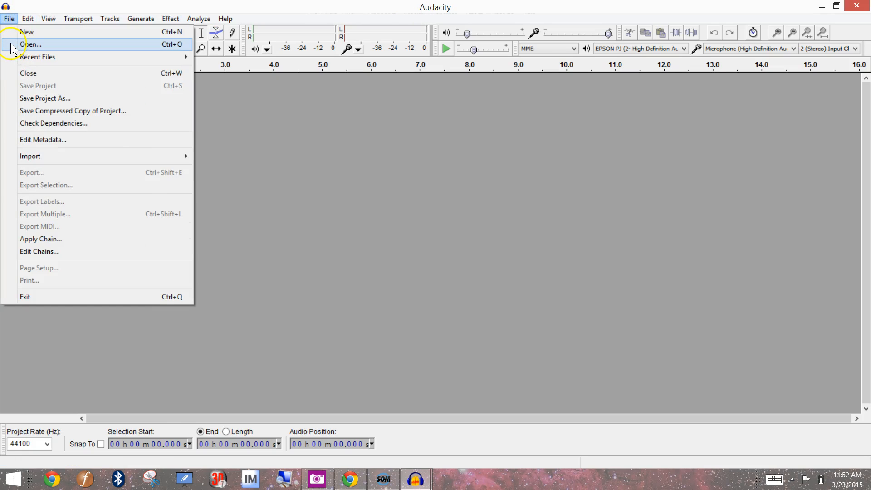
pyautogui.click(20, 45)
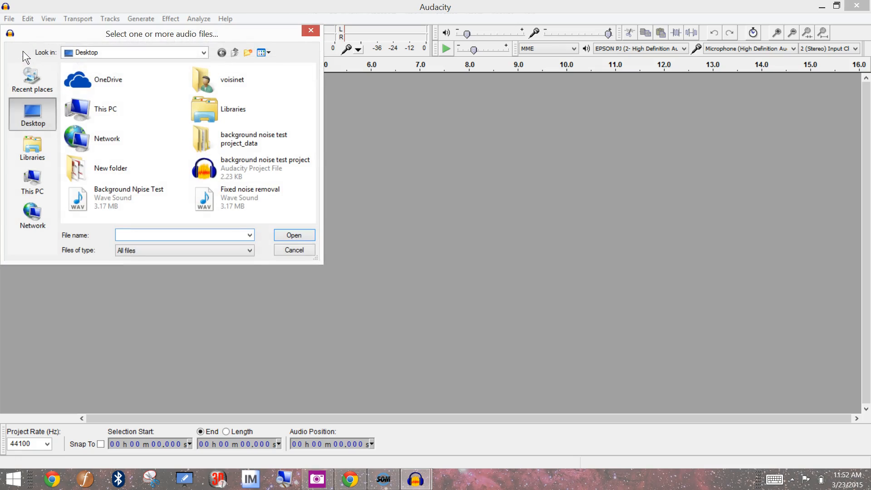
pyautogui.click(44, 81)
pyautogui.click(42, 105)
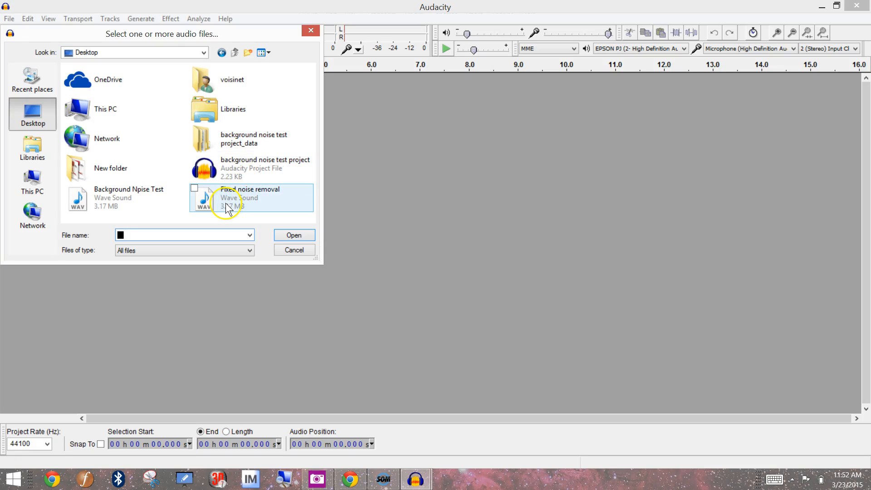
pyautogui.click(159, 203)
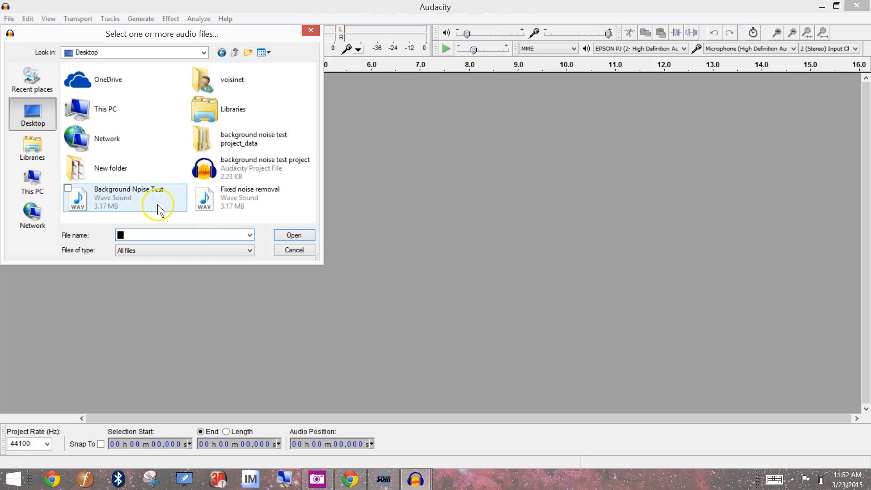
pyautogui.doubleClick(131, 200)
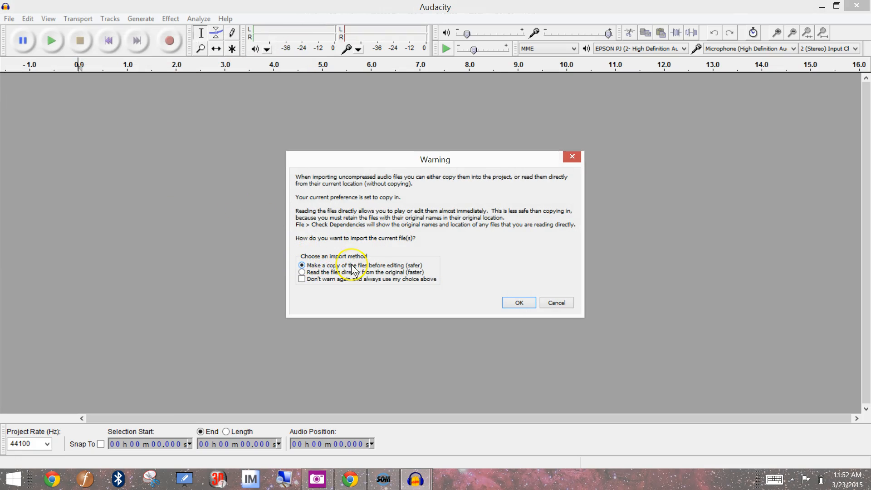
pyautogui.click(520, 301)
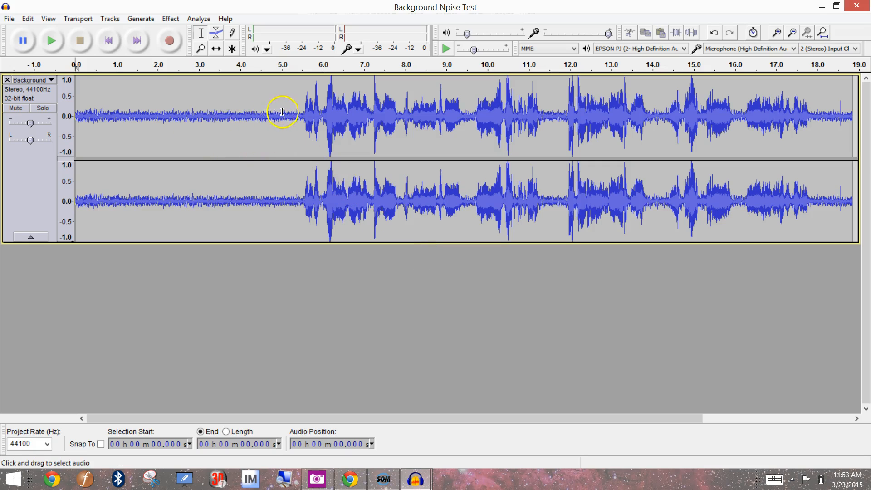
# Step: Try out noise-only selections in the track's opening and in the short pauses between the louder passages
pyautogui.moveTo(291, 115); pyautogui.dragTo(83, 120)
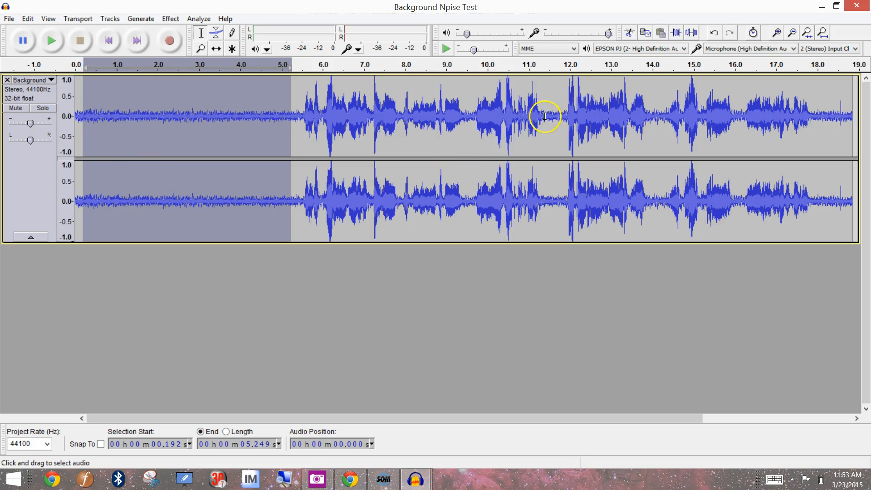
pyautogui.click(568, 109)
pyautogui.click(656, 109)
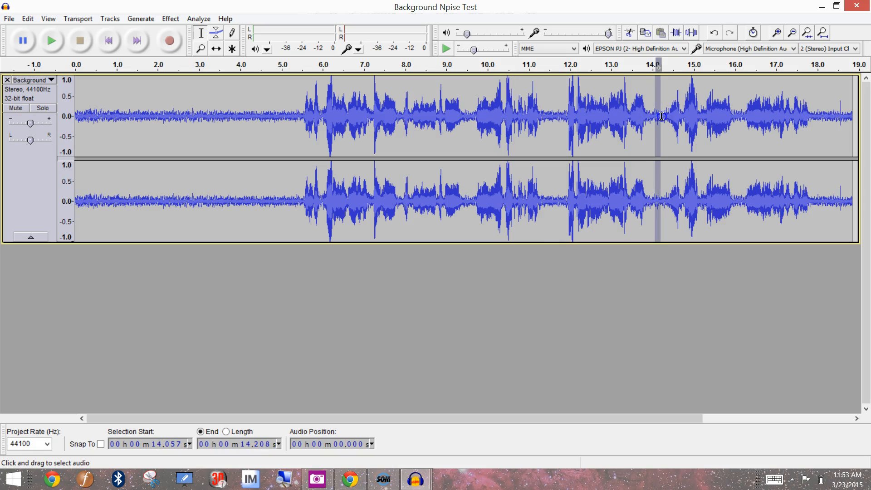
pyautogui.moveTo(563, 113); pyautogui.dragTo(553, 113)
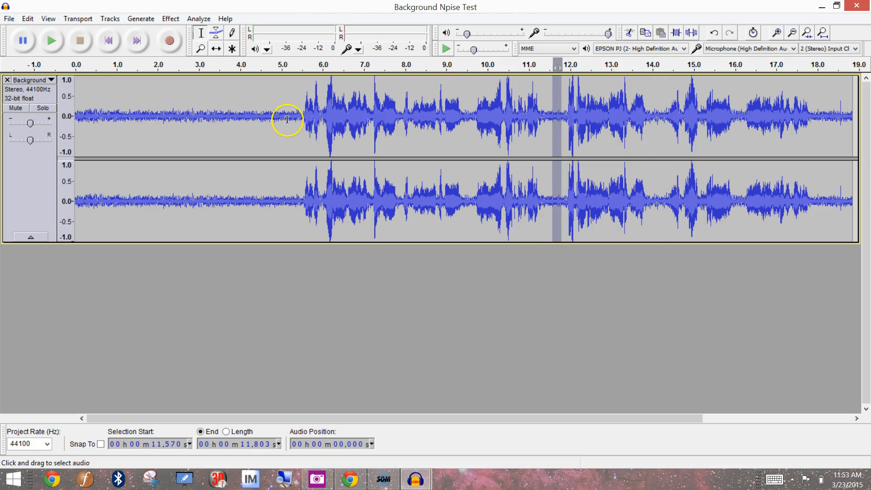
# Step: Select the noise-only opening from about 0.4 s to 5.4 s and capture it as the Noise Removal noise profile
pyautogui.moveTo(295, 120); pyautogui.dragTo(91, 117)
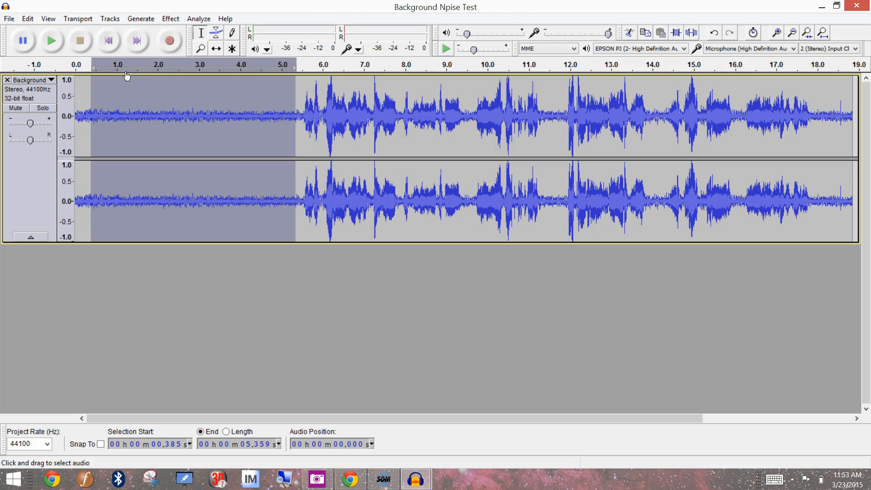
pyautogui.click(170, 22)
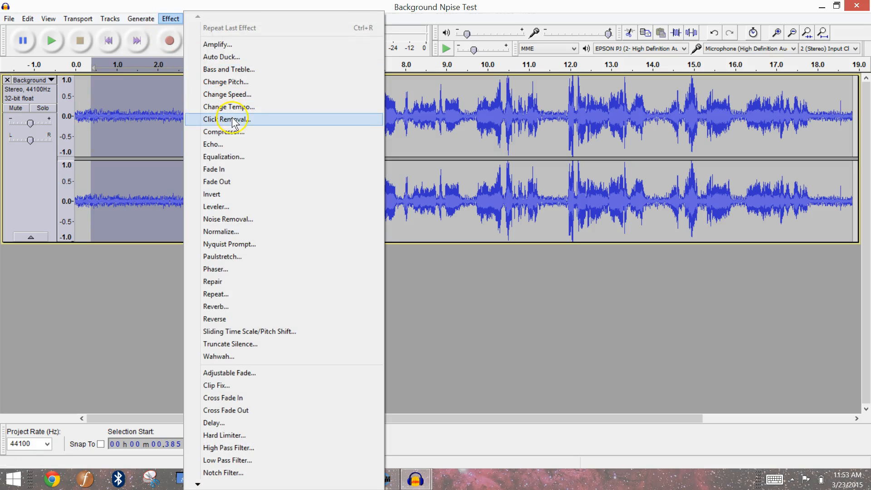
pyautogui.click(249, 219)
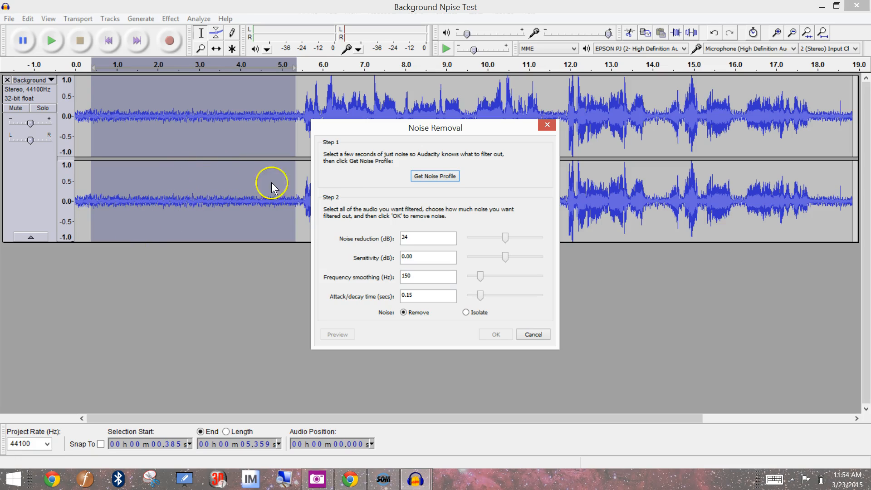
pyautogui.click(449, 178)
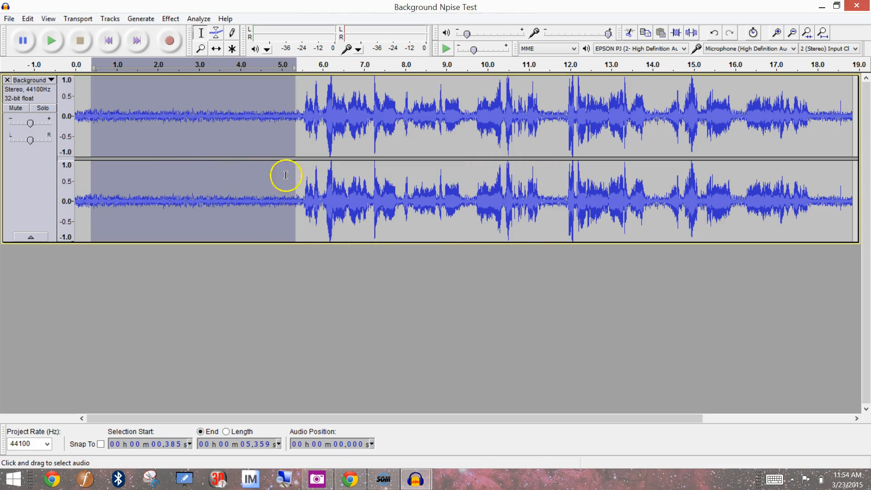
# Step: Select the entire track and apply Noise Removal with 24 dB noise reduction, using the Remove option
pyautogui.click(369, 120)
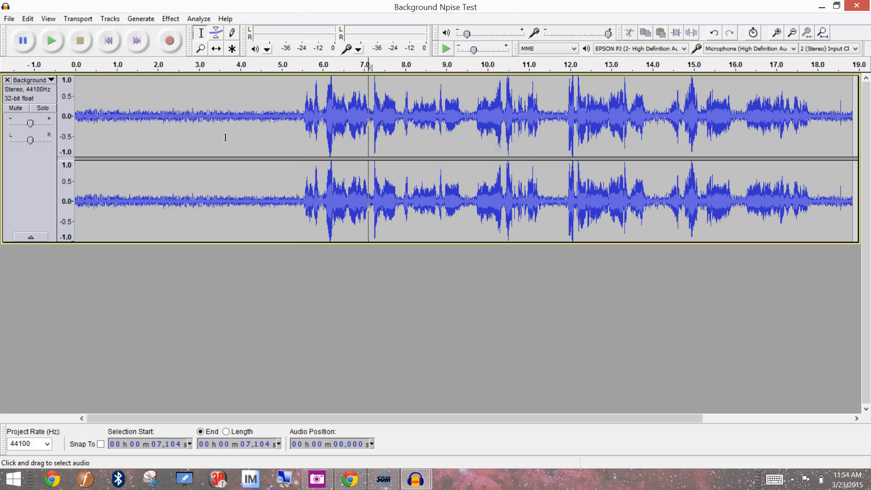
pyautogui.moveTo(78, 117); pyautogui.dragTo(148, 118)
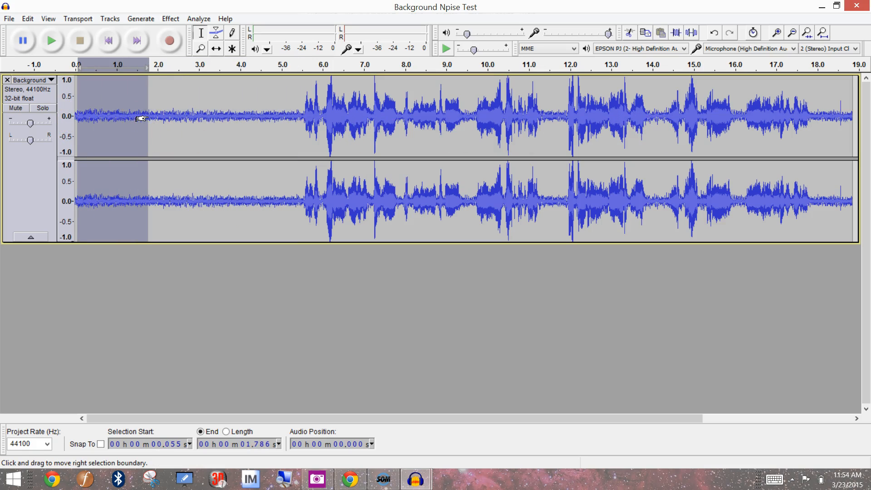
pyautogui.hotkey('ctrl', 'a')
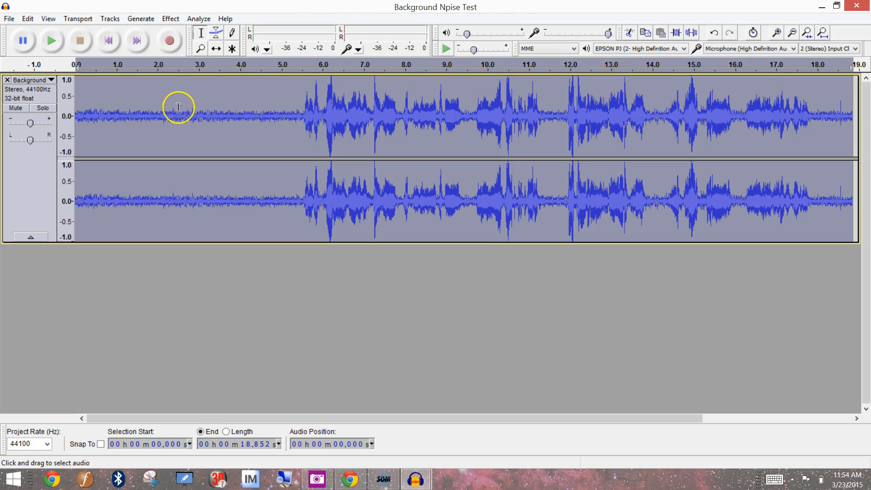
pyautogui.click(170, 19)
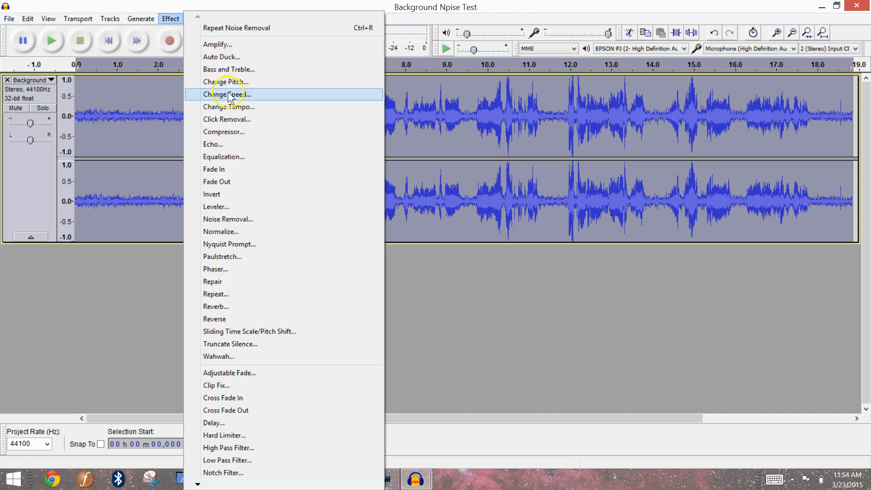
pyautogui.click(231, 220)
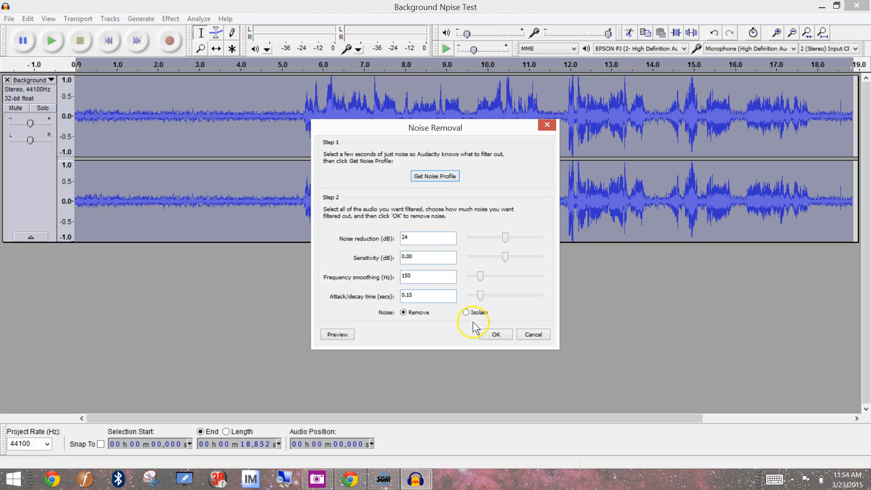
pyautogui.click(495, 335)
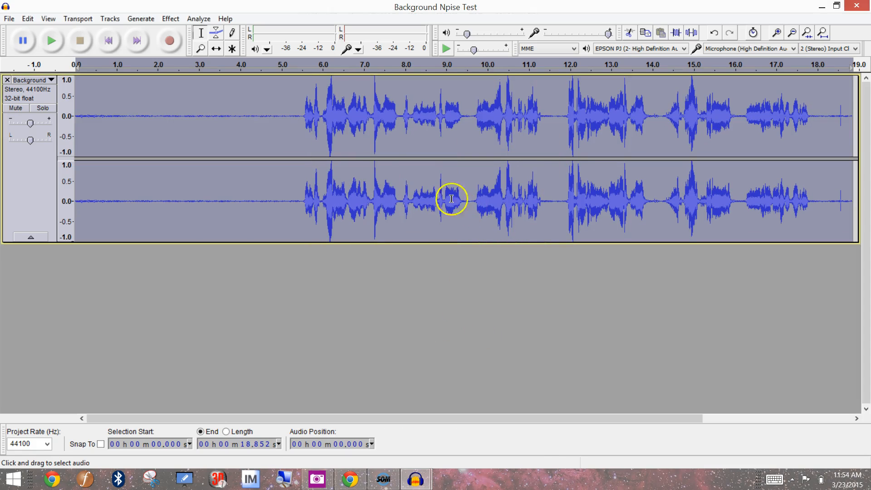